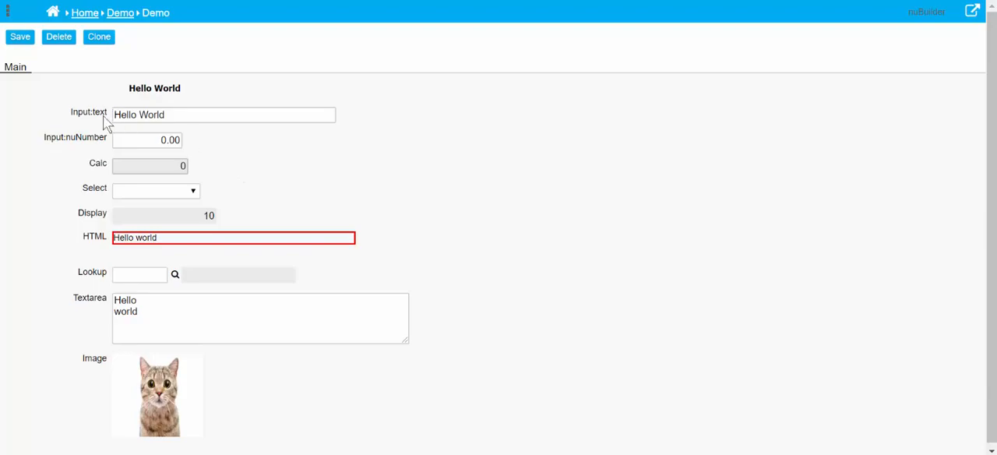
Change the Demo form's Input:text object to the Subform object type.
double_click(98, 111)
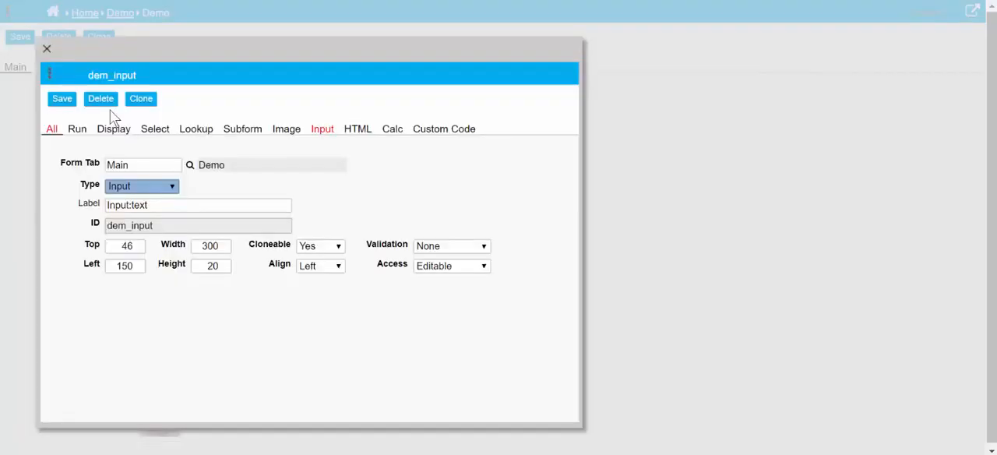
click(171, 186)
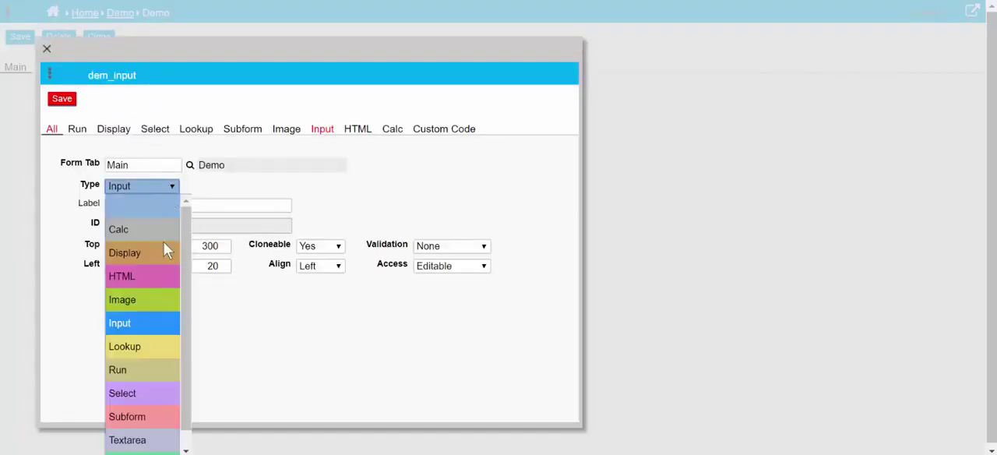
click(143, 417)
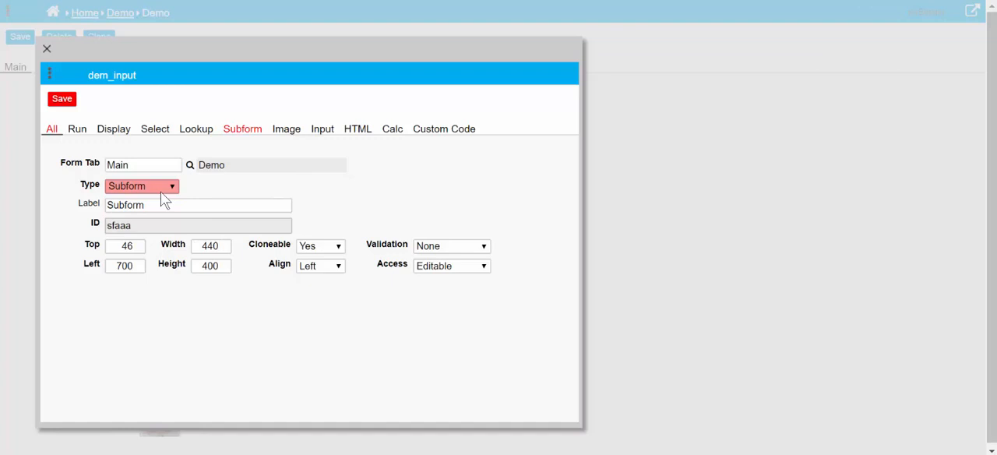
Link the Subform to Fast Form 1 with foreign key aaa_demo_id.
click(236, 134)
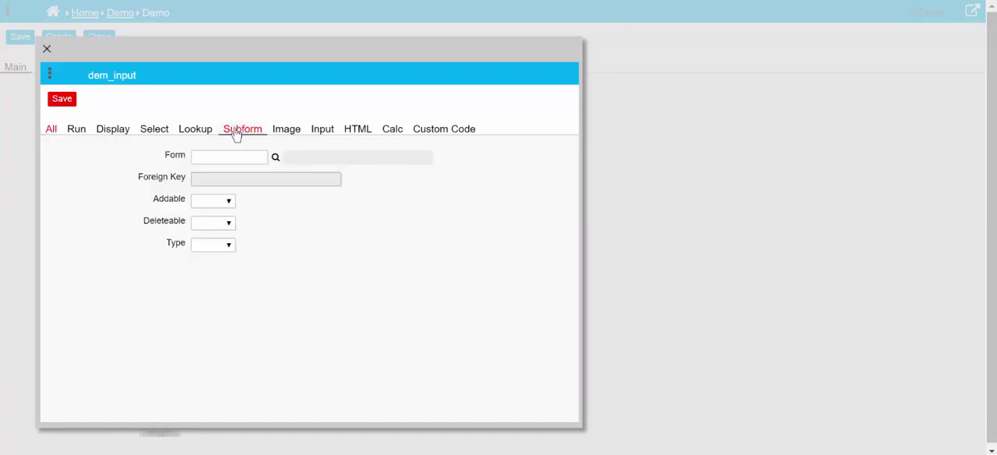
click(274, 158)
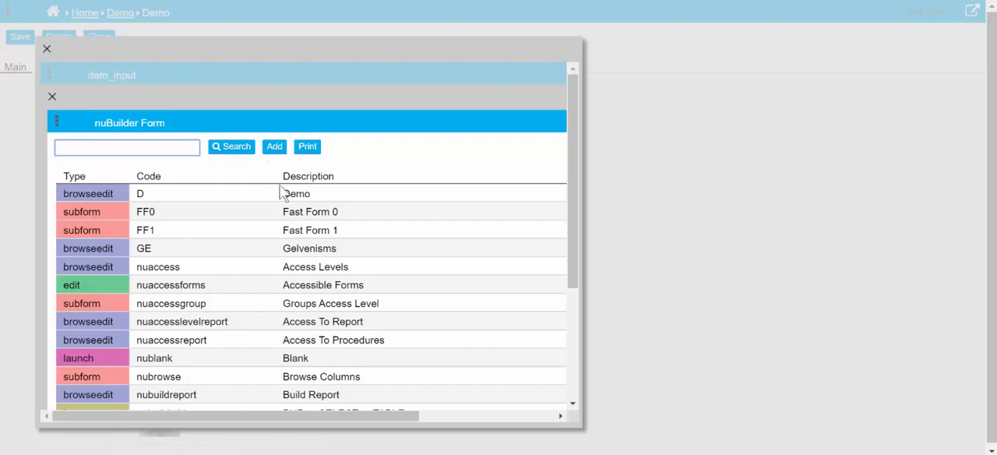
click(277, 234)
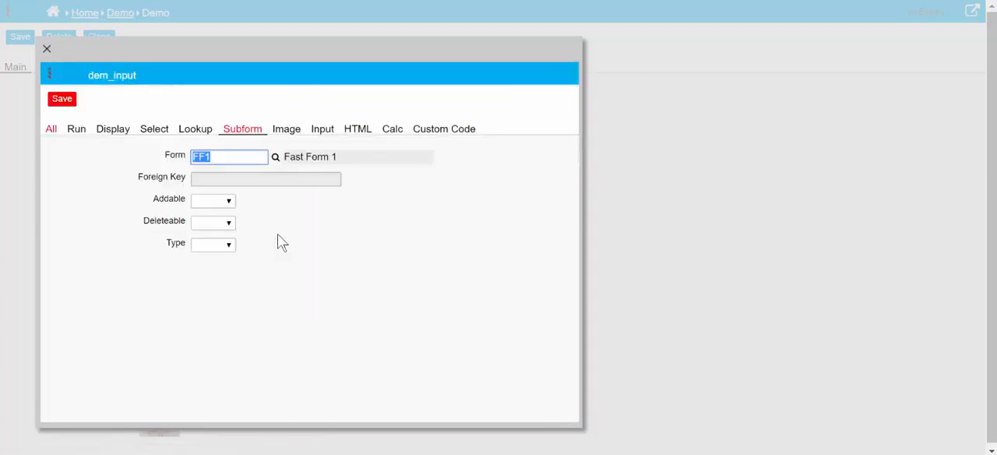
click(260, 180)
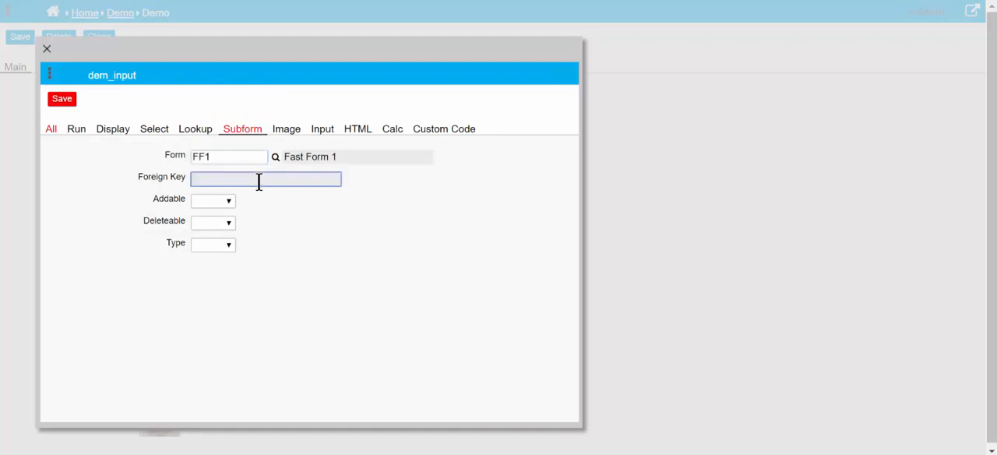
text(aaa_demo_id)
Set the Subform Addable Yes, Deleteable Yes, Type Grid, and save it.
click(212, 200)
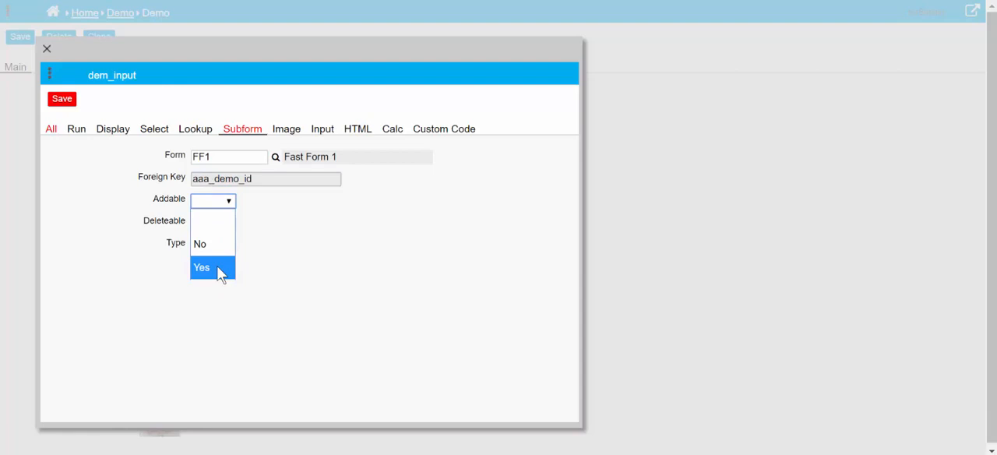
click(220, 270)
click(212, 222)
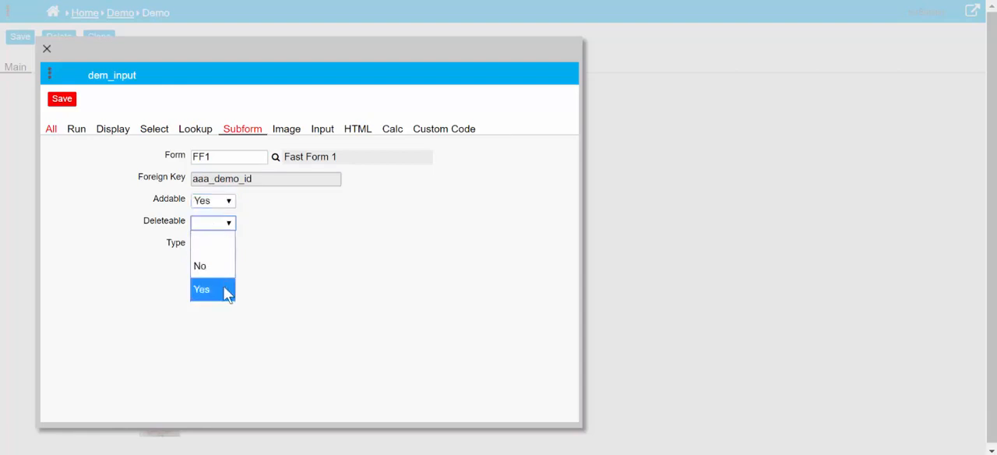
click(228, 293)
click(216, 245)
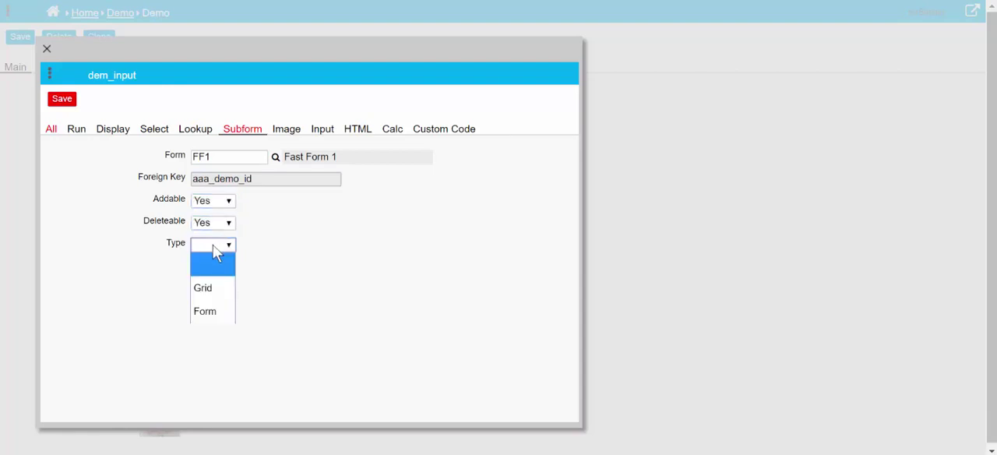
click(212, 288)
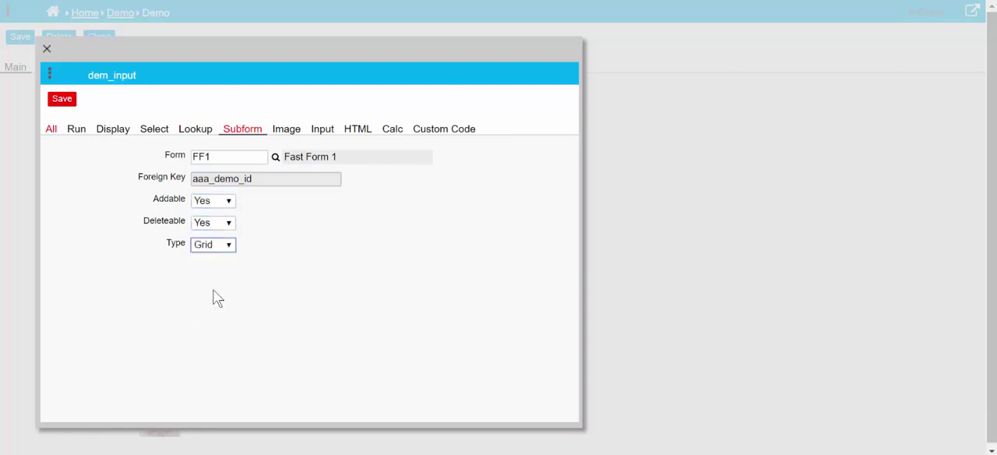
click(62, 98)
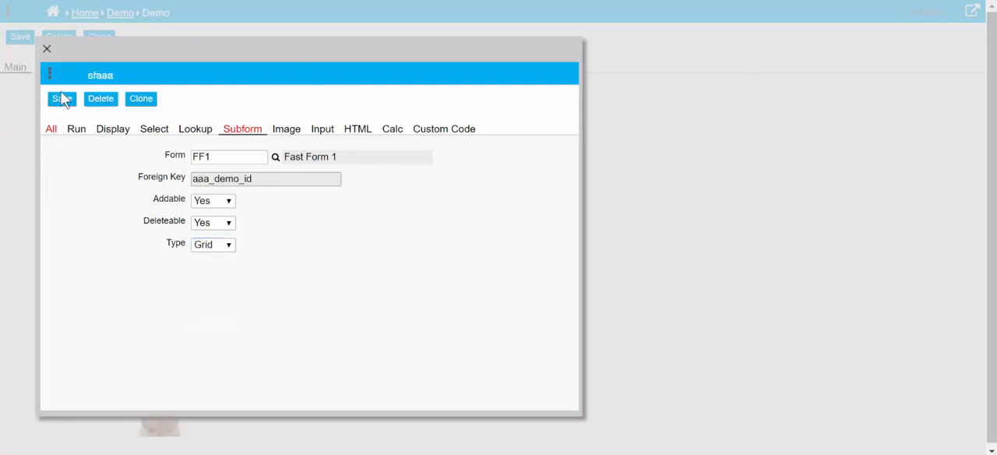
Close the properties and refresh the Demo form so the Bob/Tim grid appears.
click(47, 49)
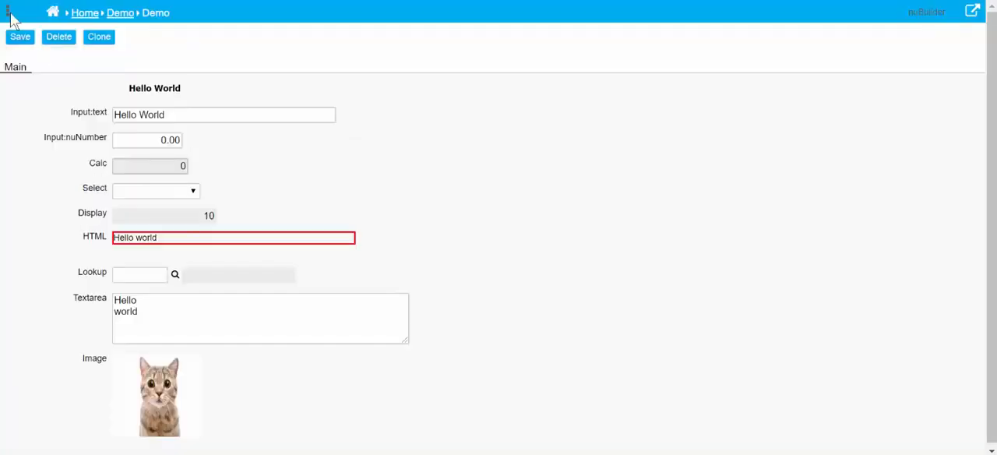
click(7, 13)
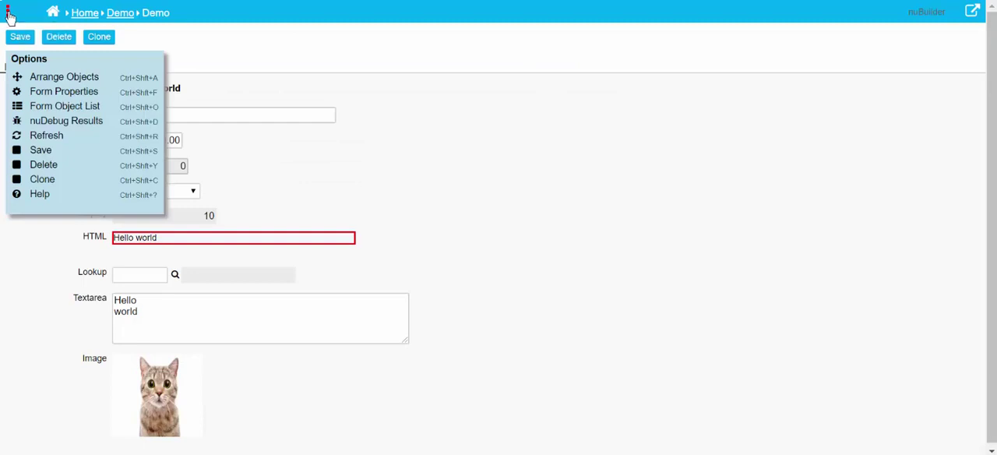
click(34, 138)
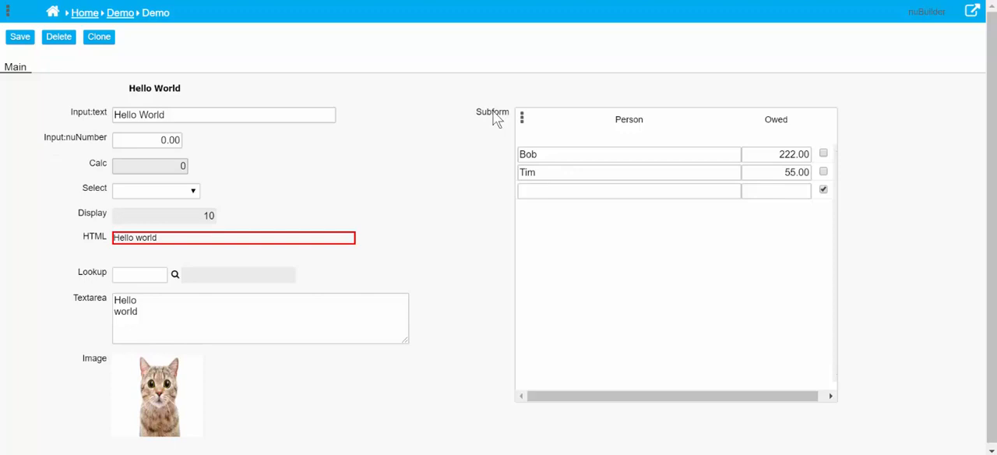
Add a grid row for Person aa owing 333.00.
click(582, 191)
text(aa)
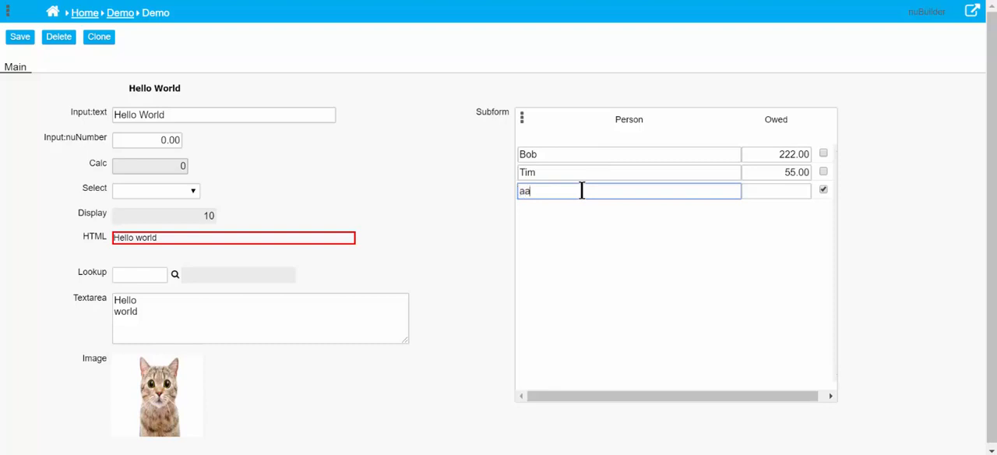
key(Tab)
key(Tab)
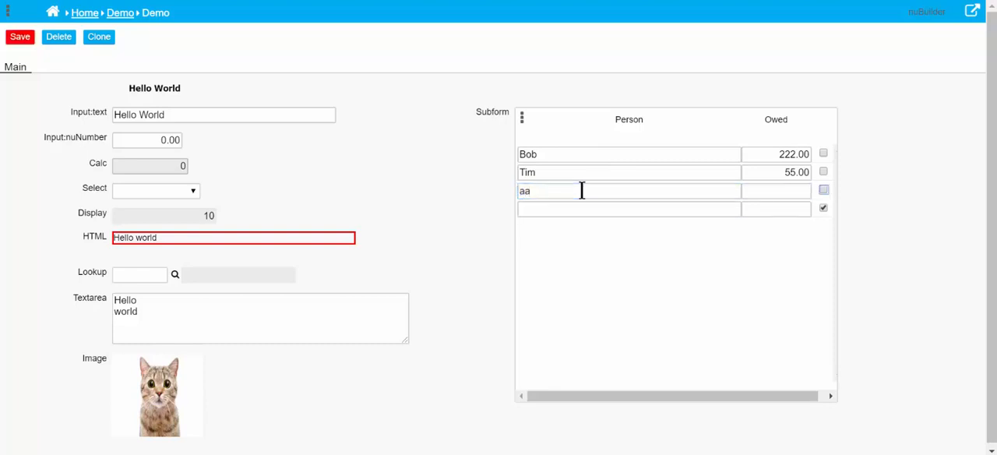
key(shift+Tab)
key(Tab)
key(shift+Tab)
text(333)
key(Tab)
Widen the Subform to 445, set its Type to Form, save and close.
double_click(486, 112)
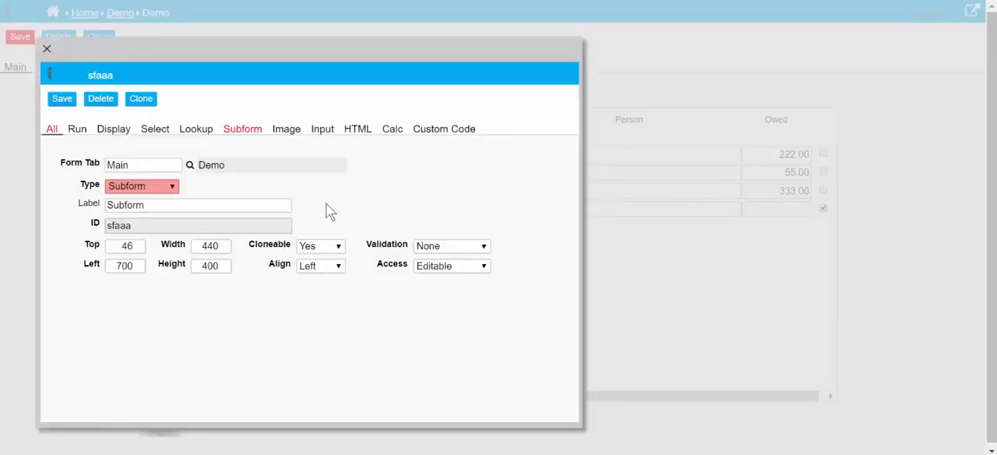
click(224, 242)
click(224, 242)
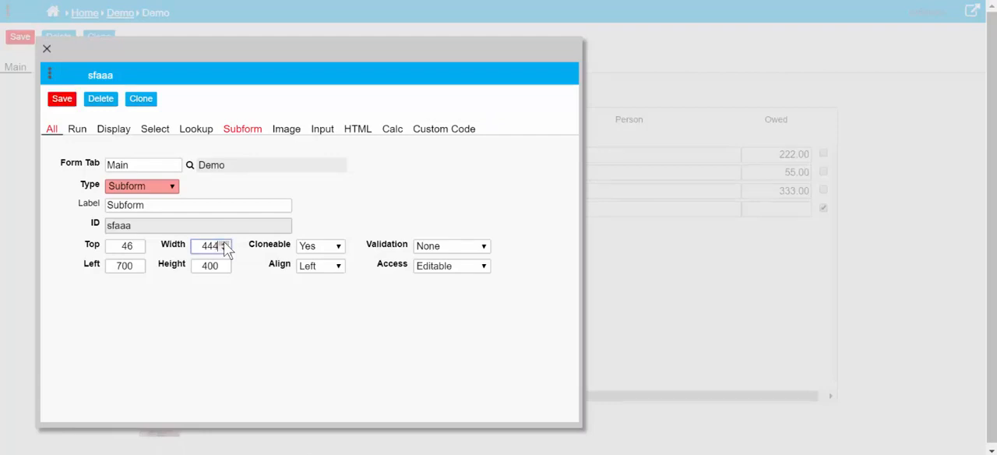
click(242, 130)
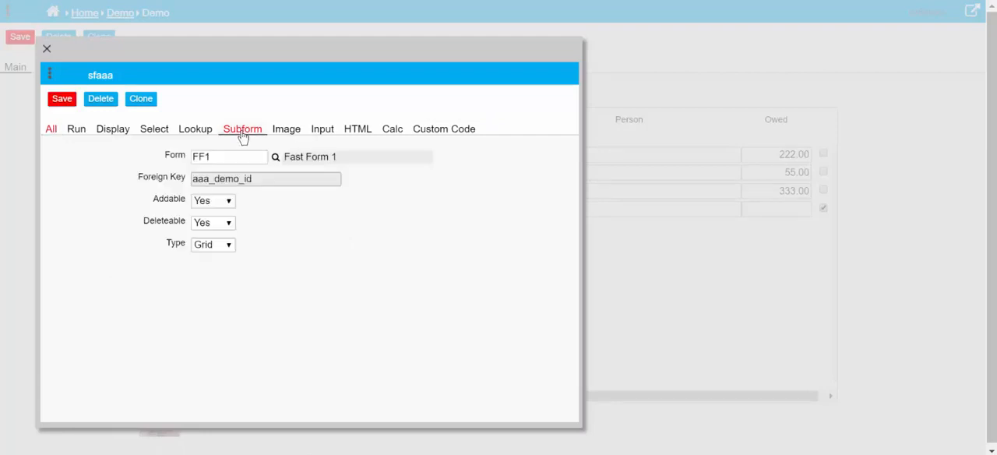
click(217, 246)
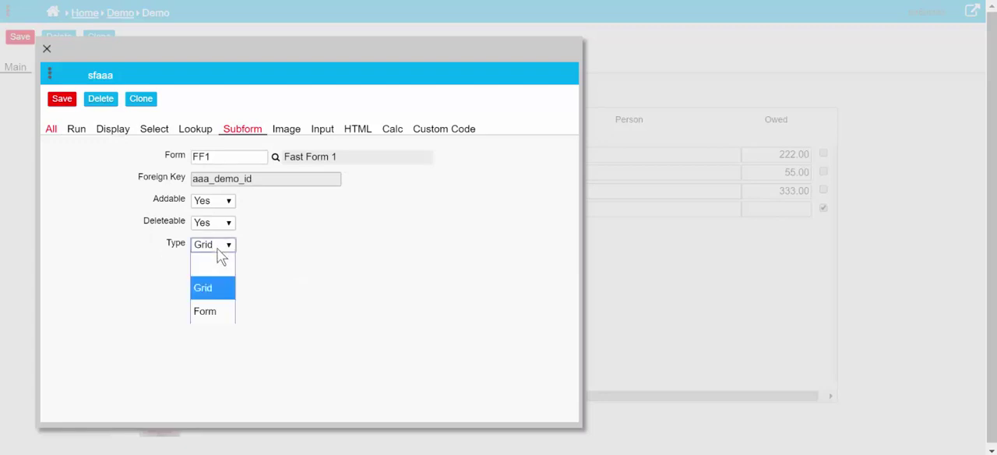
click(205, 311)
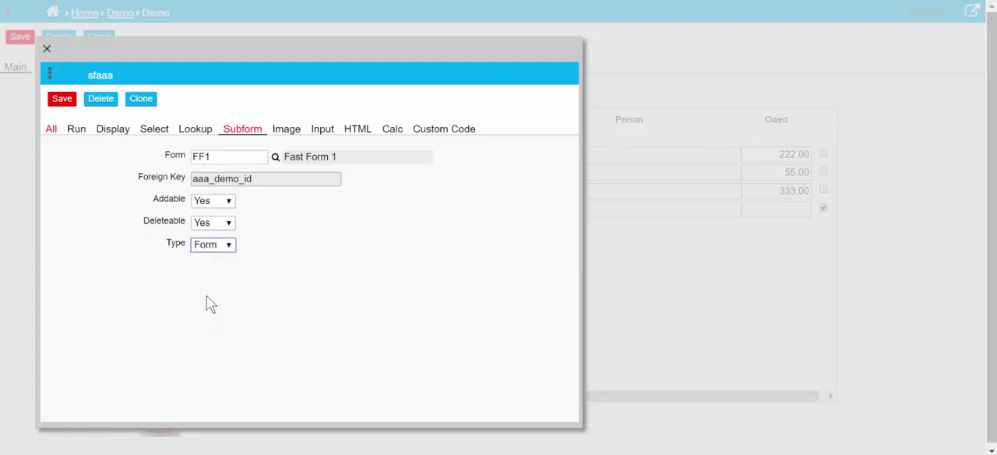
click(61, 99)
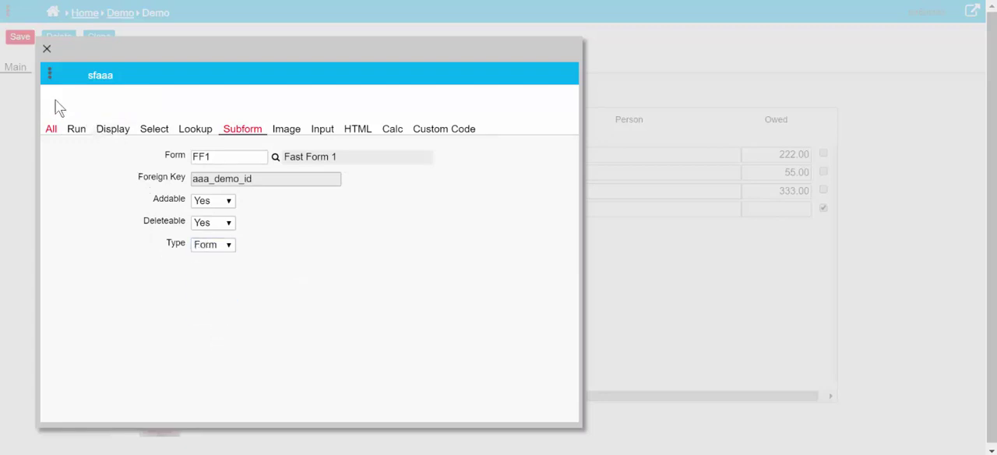
click(46, 51)
Refresh the Demo form, leaving unsaved, to see the form-style records.
click(8, 11)
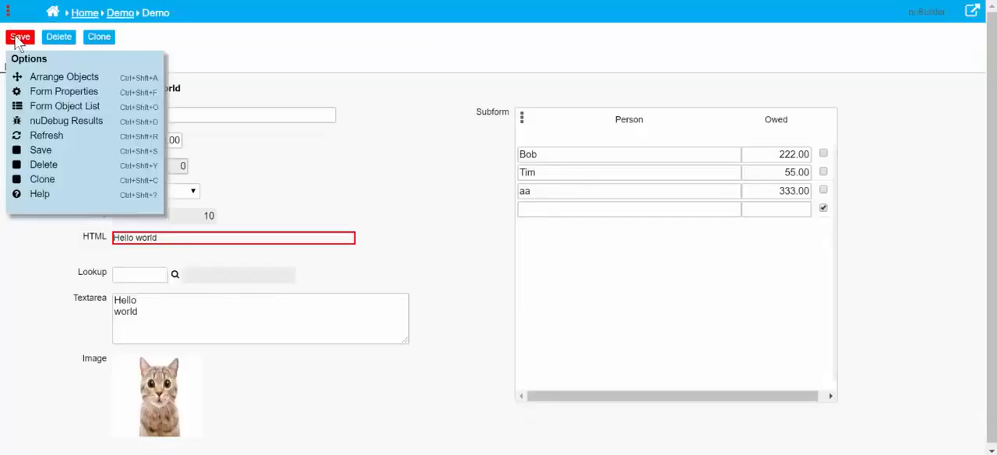
click(46, 135)
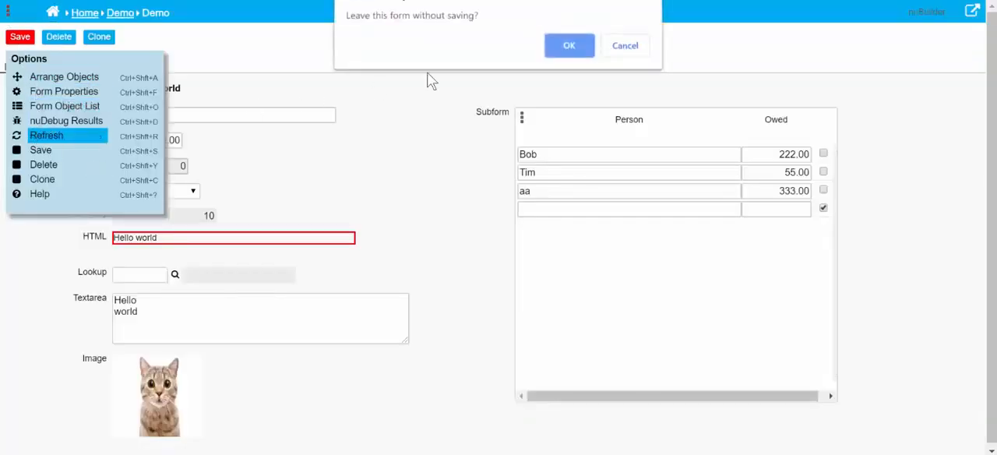
click(568, 46)
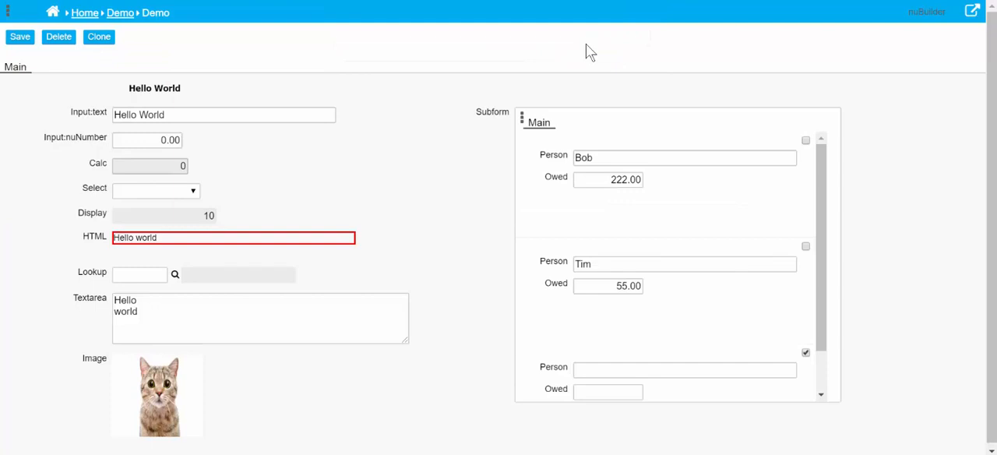
scroll(707, 182, down, 2)
scroll(742, 208, up, 2)
scroll(758, 200, down, 2)
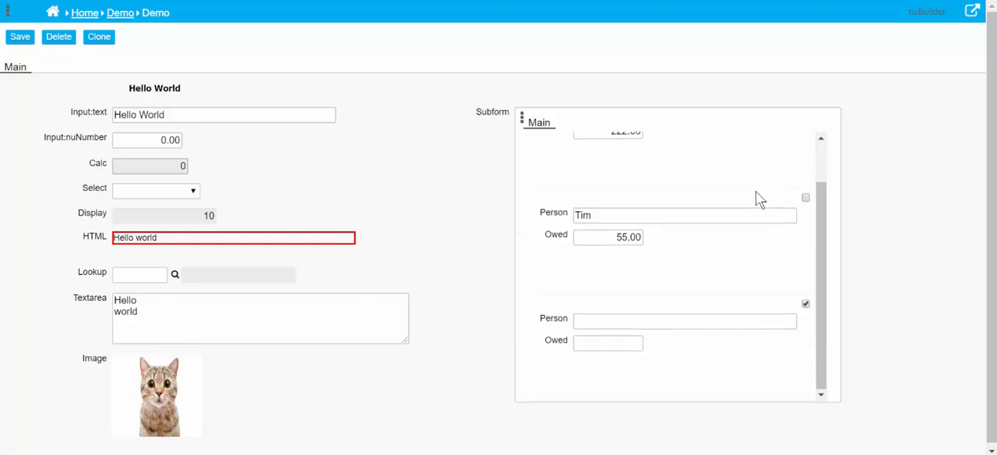
scroll(760, 200, up, 2)
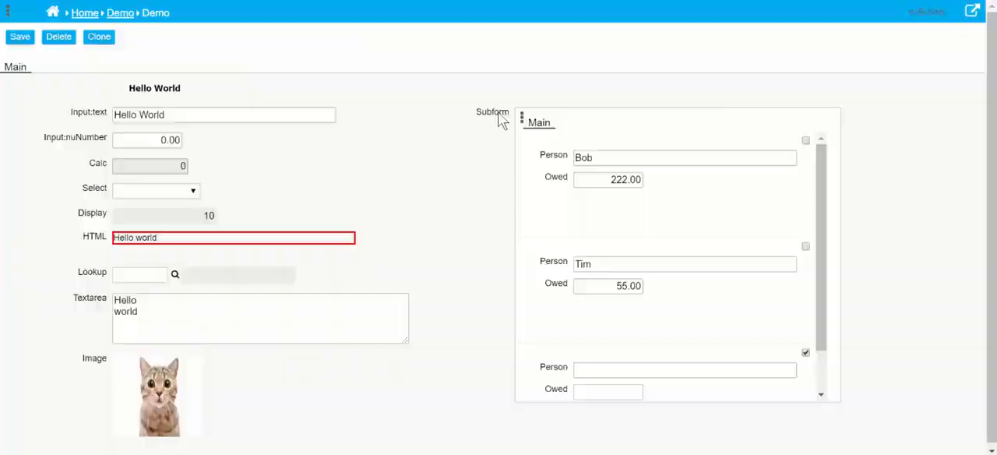
Set the Subform's Deleteable to No and save it.
key(F5)
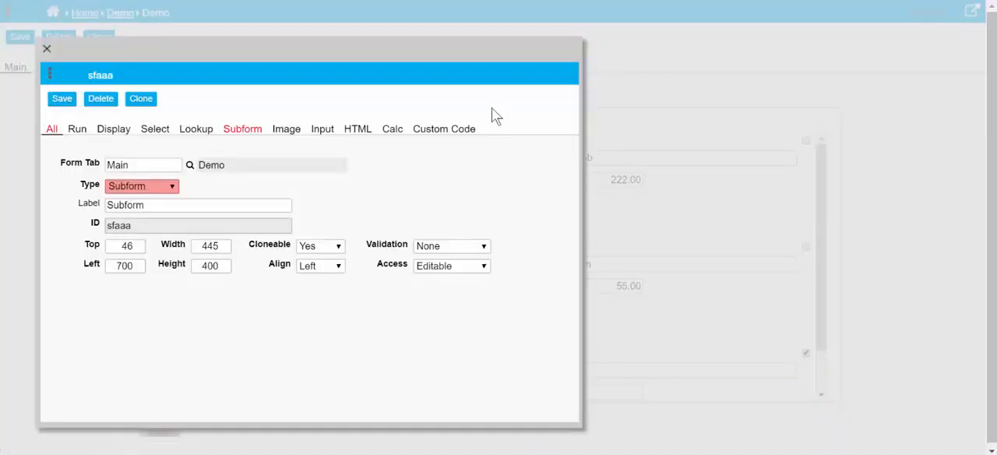
click(238, 130)
click(228, 223)
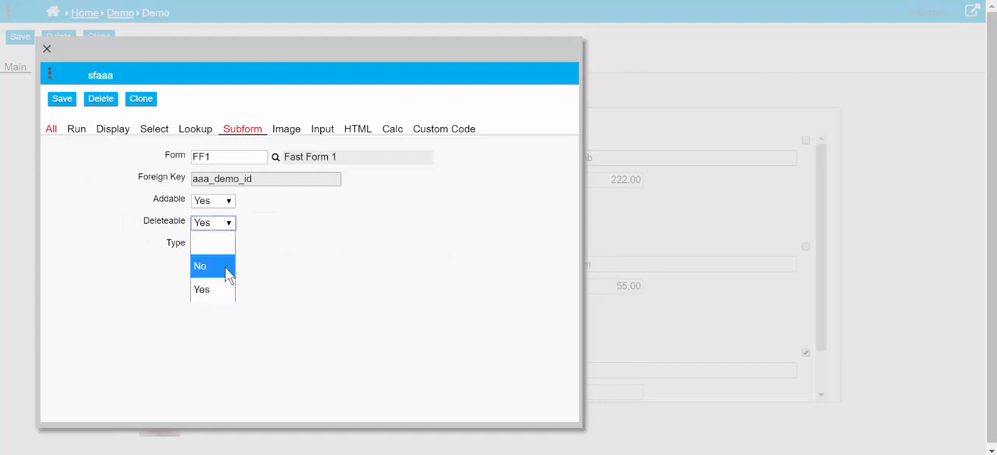
click(210, 265)
click(63, 98)
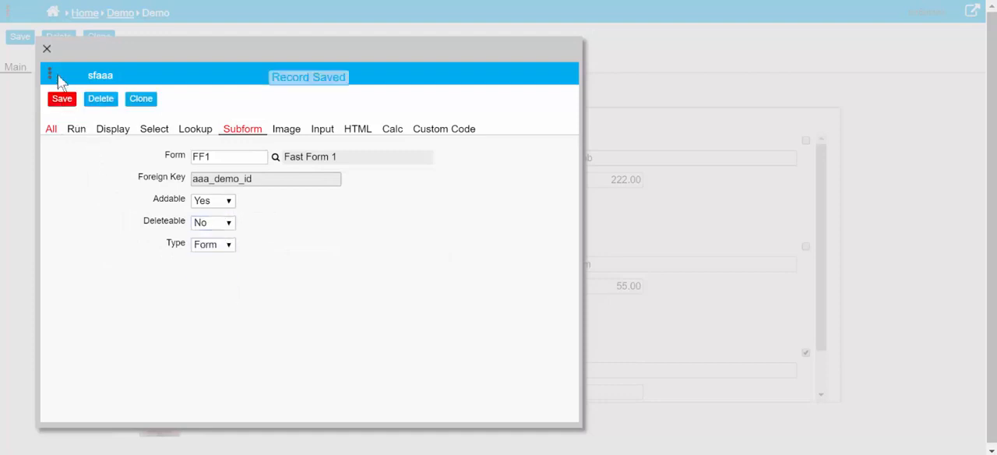
Add Steve as a new Person record and save the form.
click(46, 49)
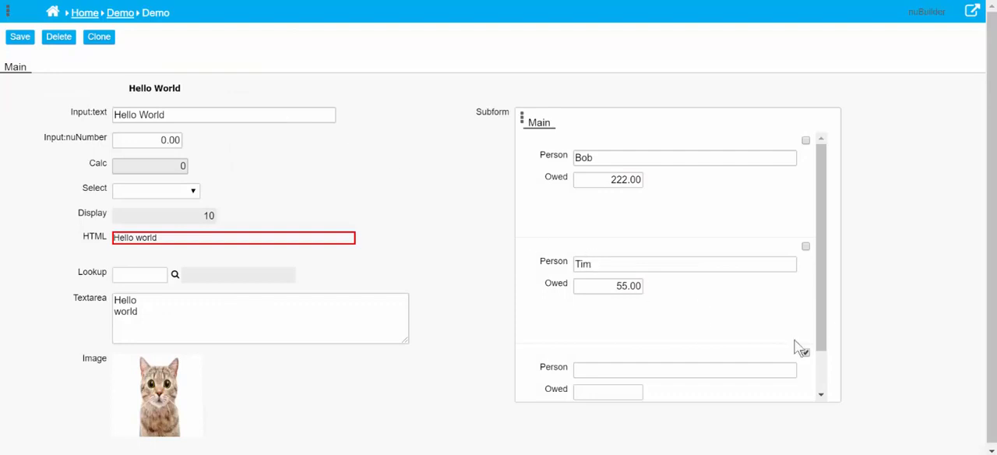
drag(822, 296, 825, 343)
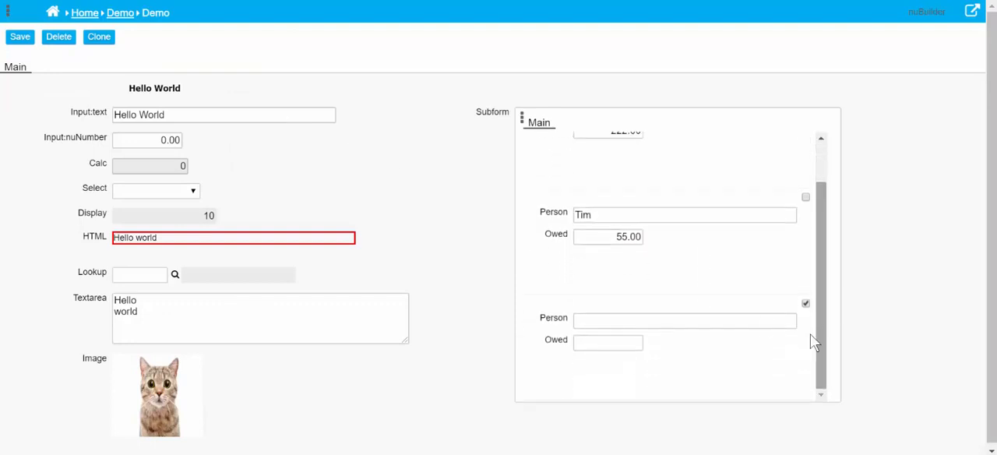
click(754, 322)
text(S)
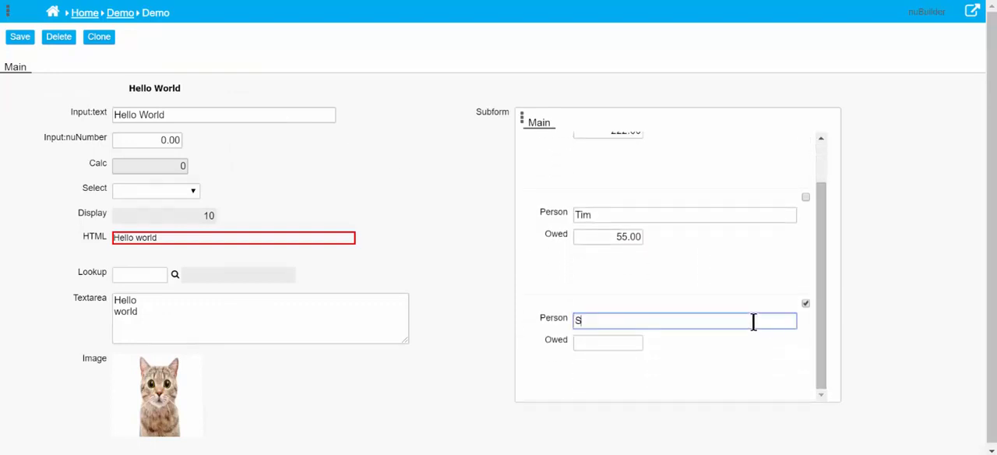
text(teve)
click(21, 37)
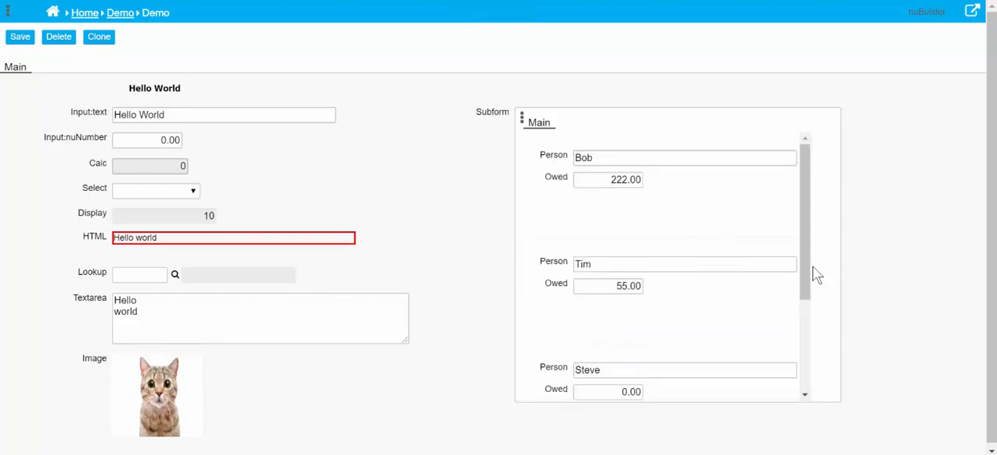
drag(804, 234, 817, 374)
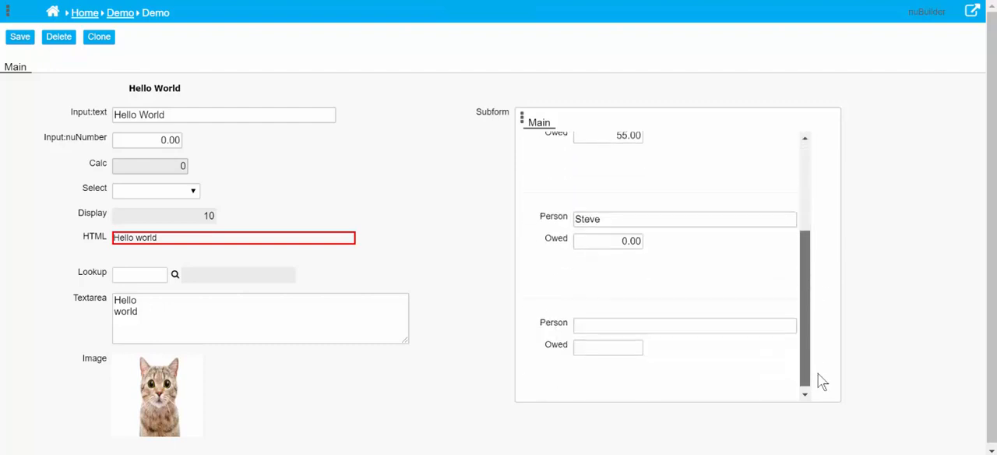
Add Jimmy owing 43.00 as a new record and save the form.
click(726, 318)
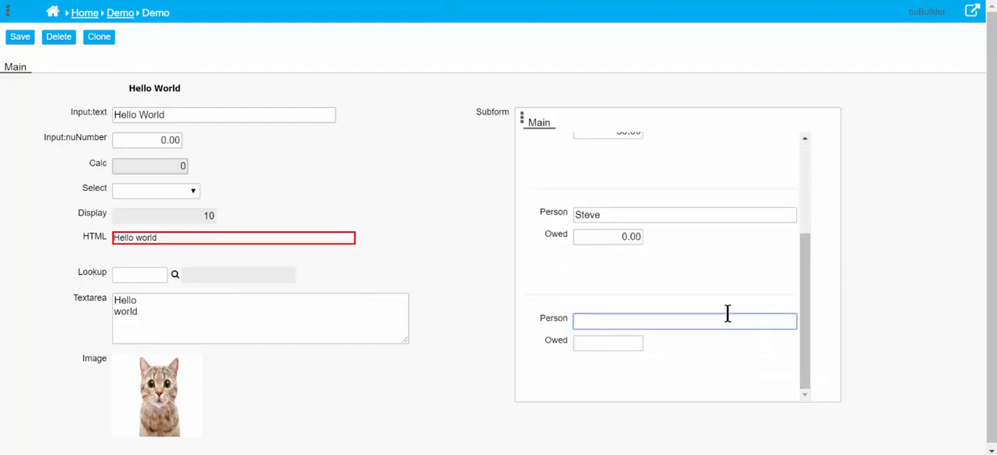
text(Jimmy)
key(Tab)
text(43)
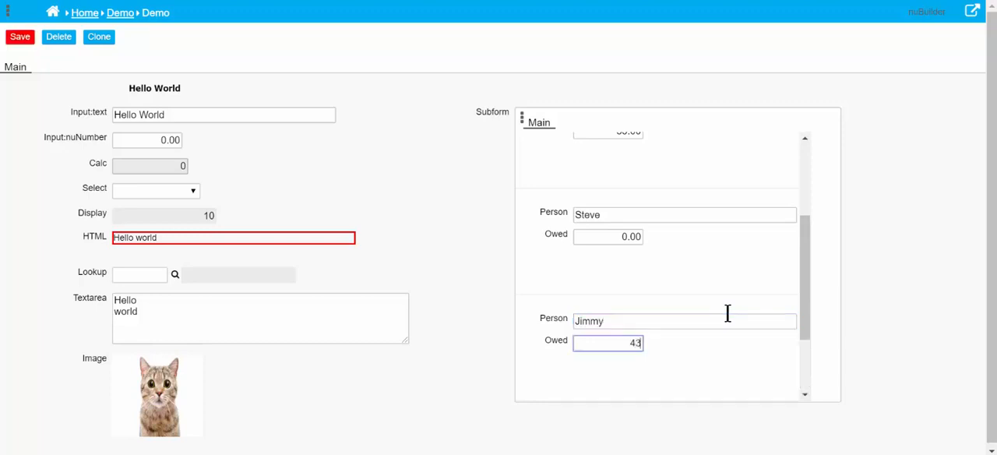
click(20, 36)
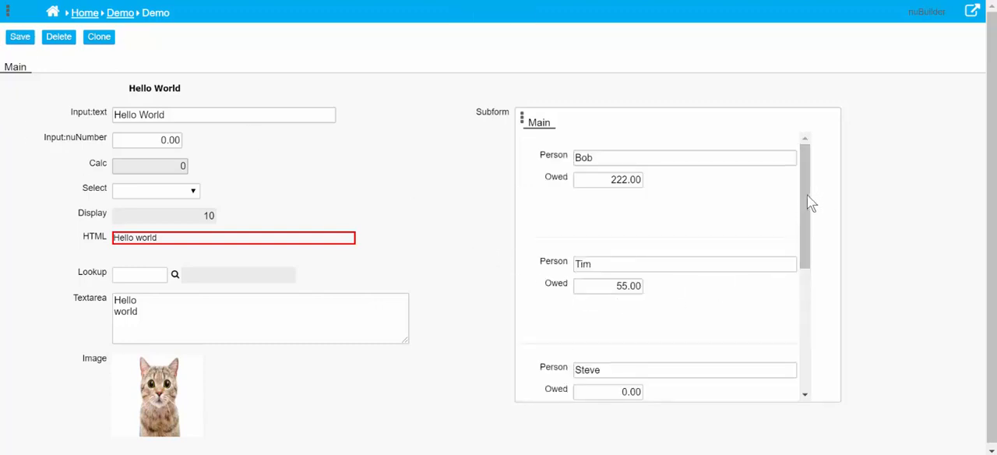
mouse_move(810, 201)
mouse_down()
mouse_move(821, 335)
mouse_move(820, 152)
mouse_up()
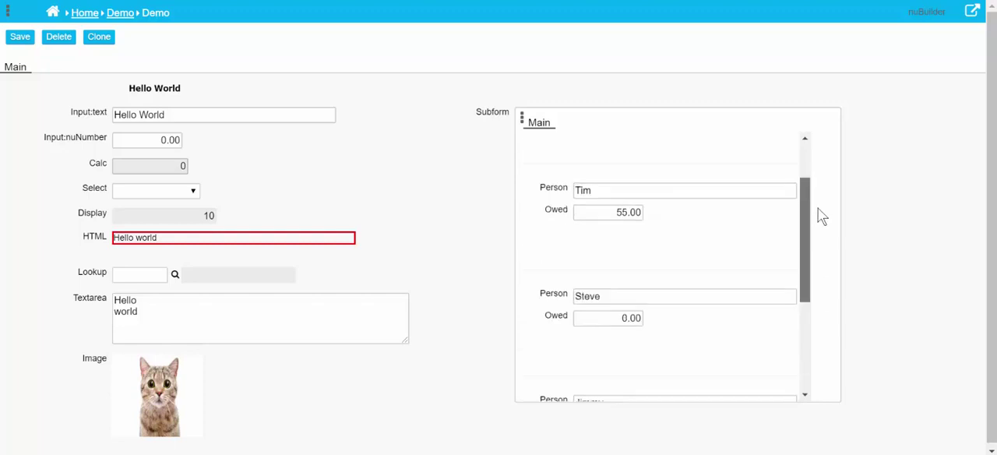
Set the Subform Deleteable Yes and Type Grid, save and close.
double_click(484, 113)
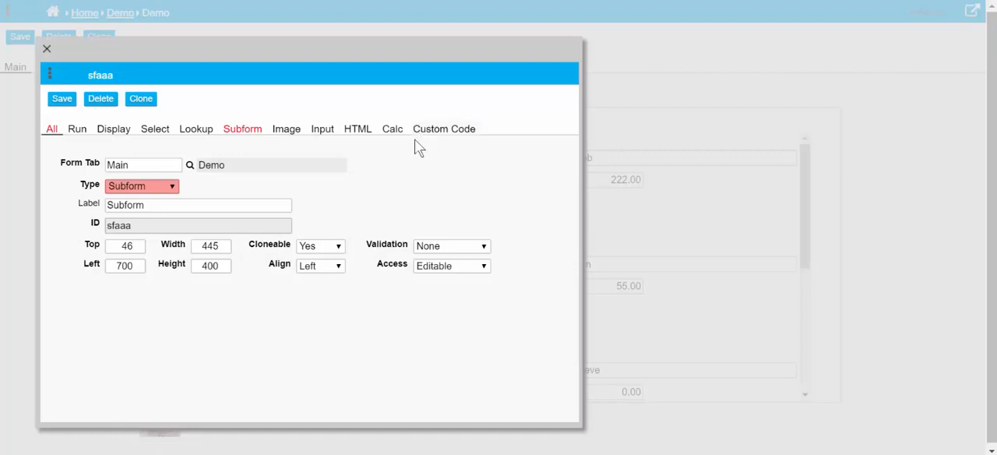
click(243, 128)
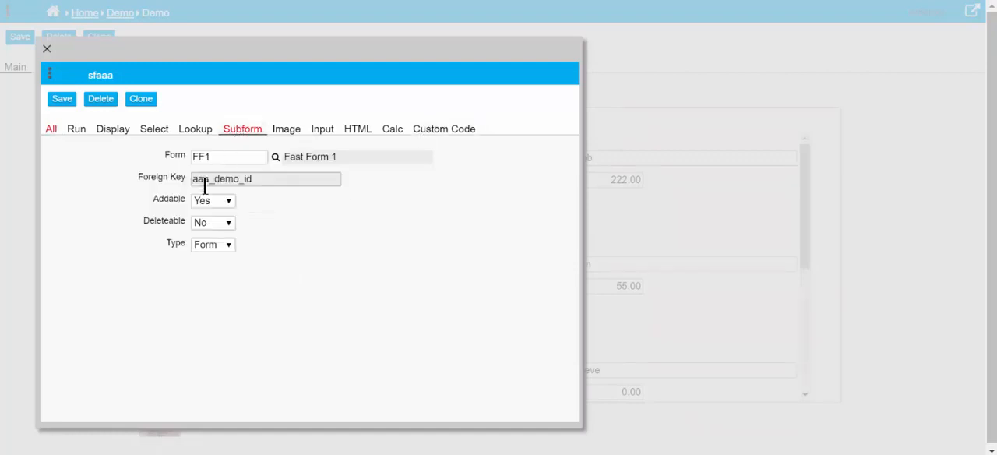
click(212, 222)
click(210, 289)
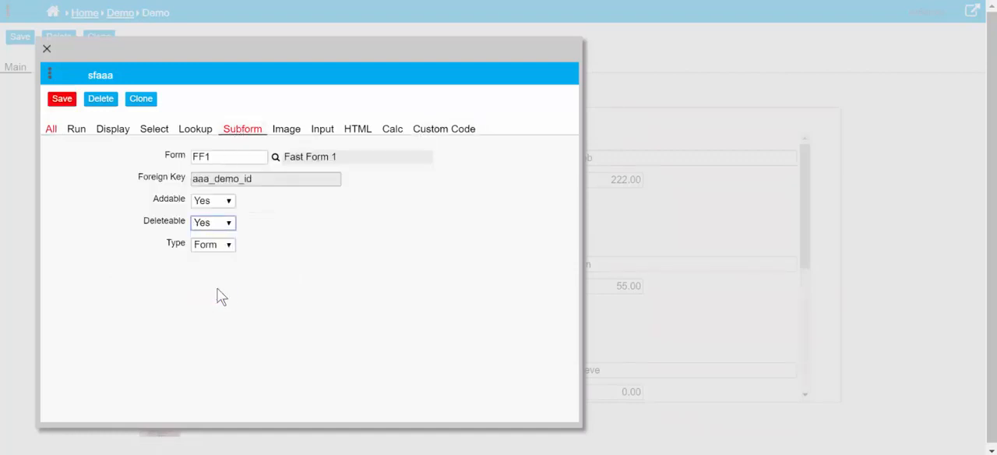
click(213, 243)
click(210, 289)
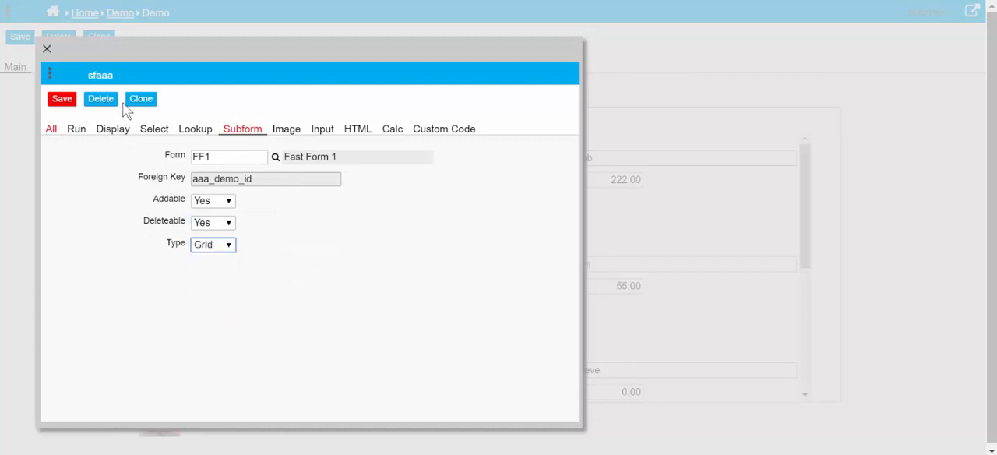
click(62, 99)
click(47, 49)
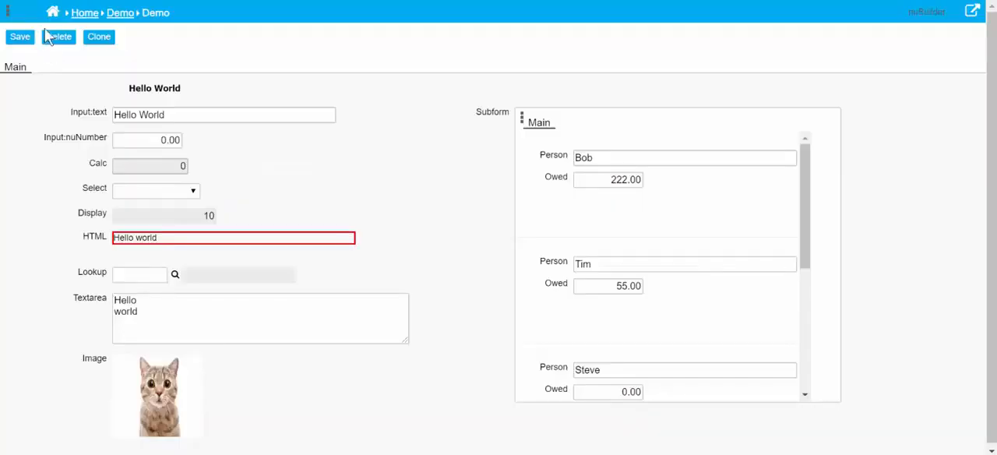
Refresh the Demo form so Bob, Tim, Steve and Jimmy show as a grid.
click(8, 13)
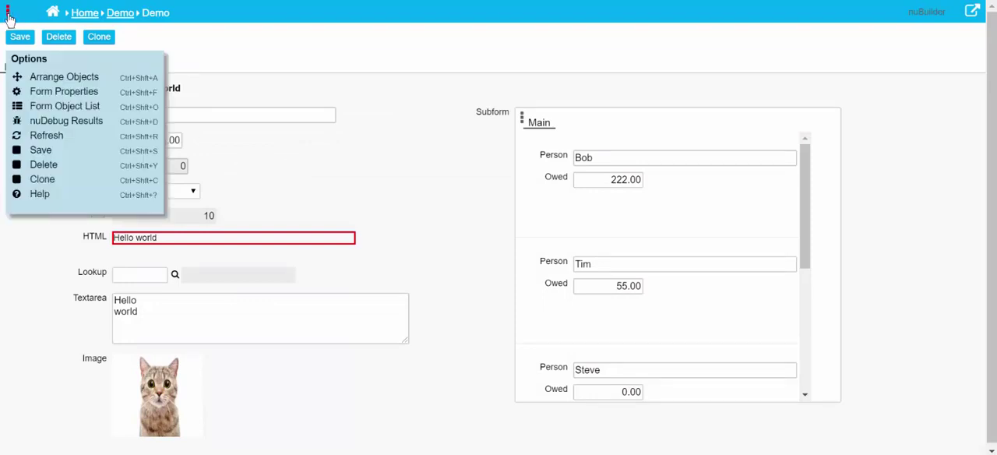
click(46, 135)
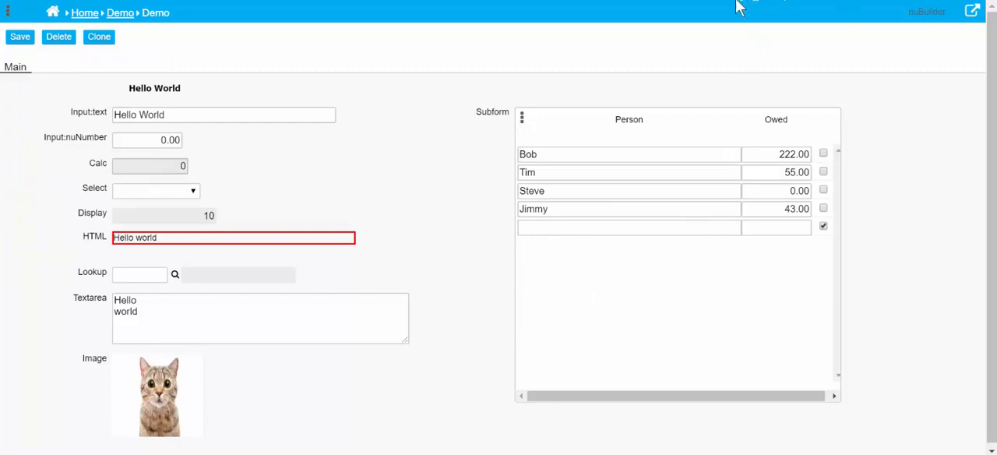
Set the Subform's Addable to No, save and close its properties.
double_click(486, 114)
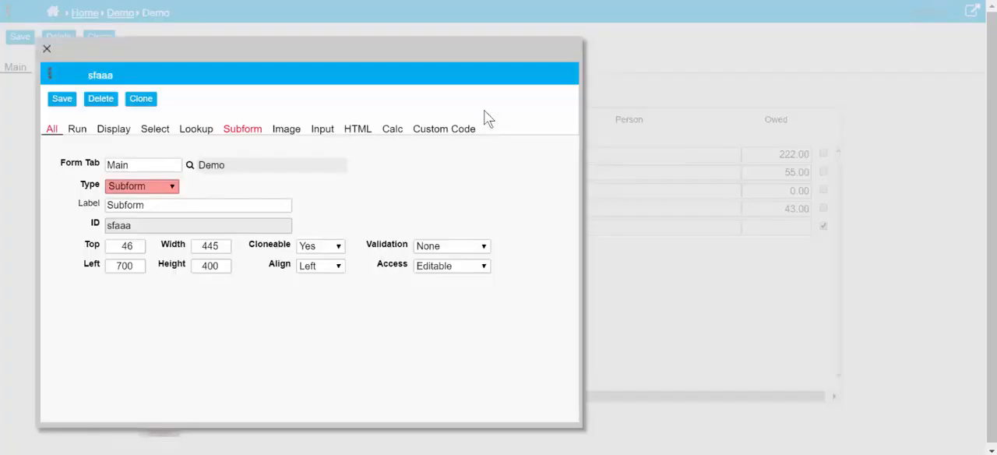
click(263, 132)
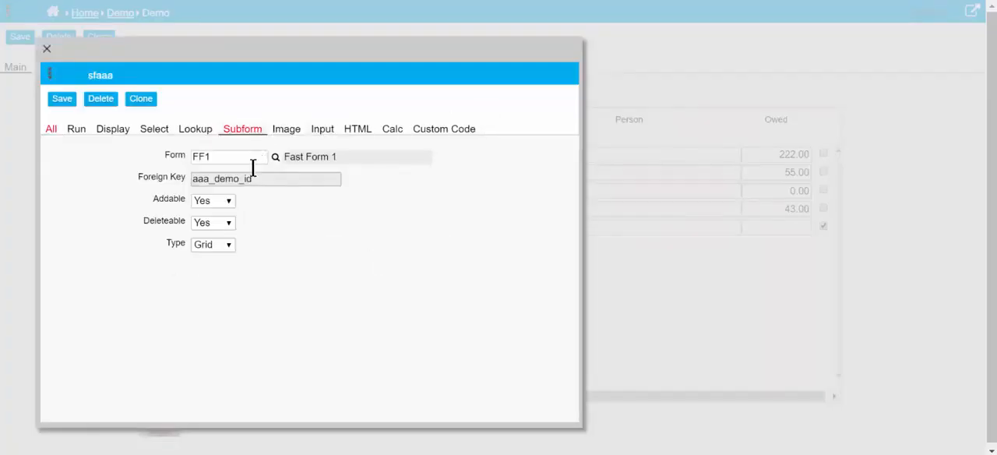
click(228, 201)
click(204, 244)
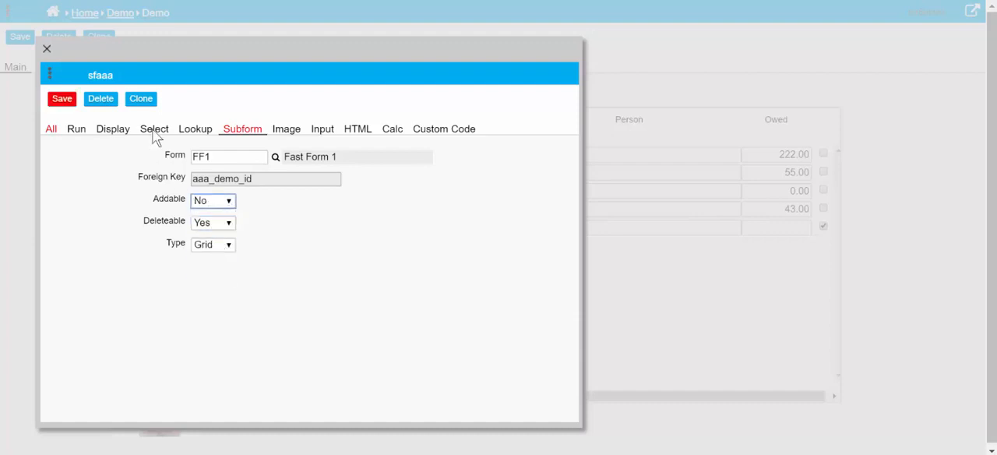
click(62, 98)
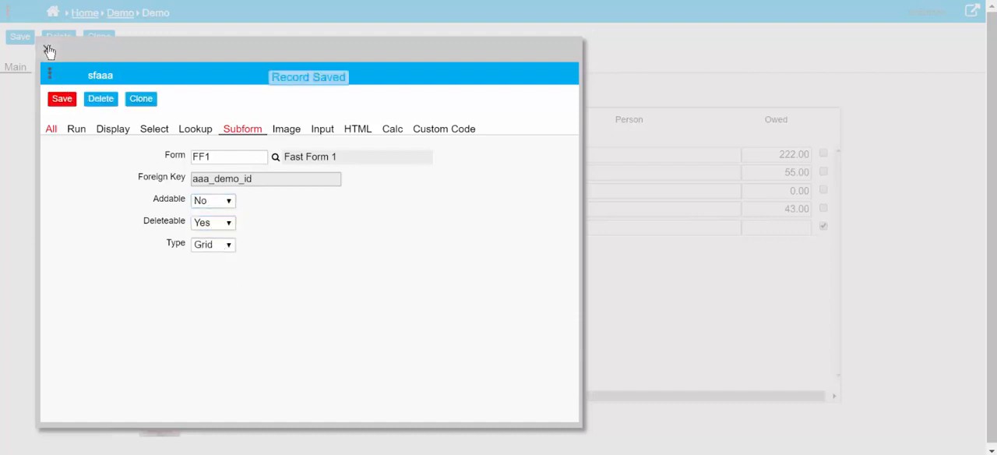
click(49, 50)
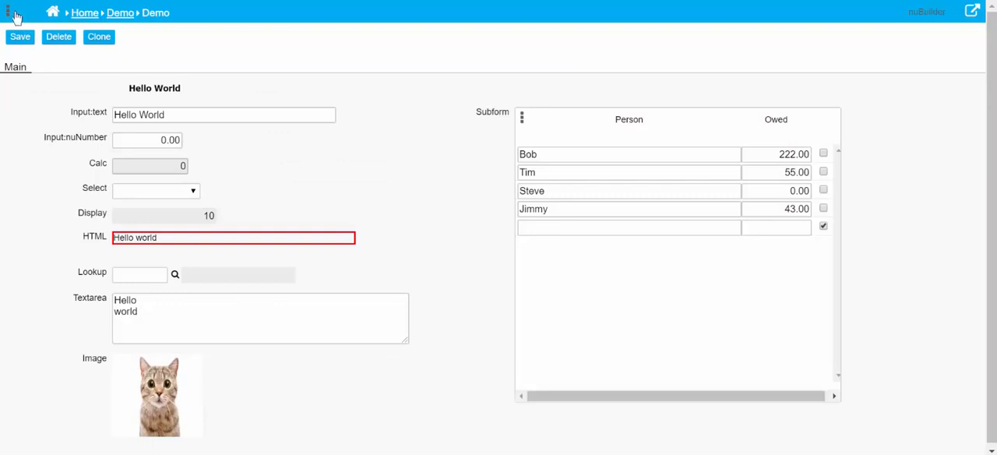
Refresh the Demo form so the grid's blank add-row disappears.
click(8, 11)
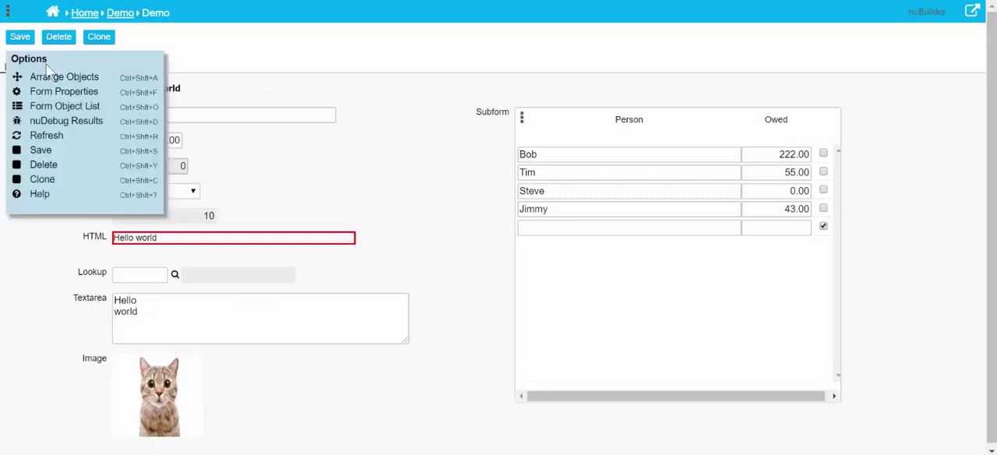
click(47, 136)
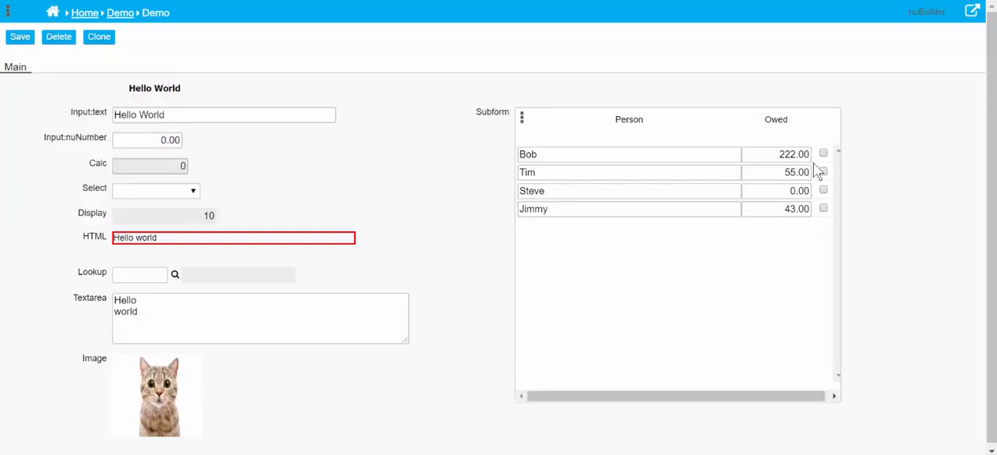